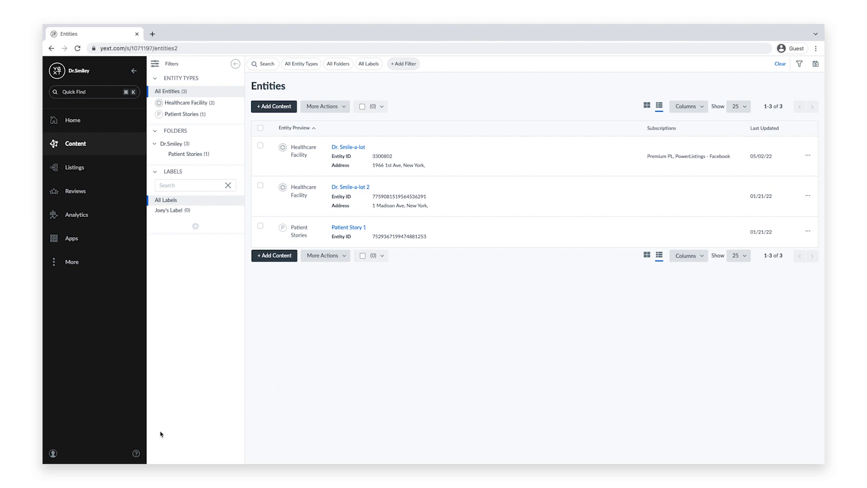
Open Linked Accounts in Account Settings from the profile menu.
{"action": "left_click", "coordinate": [53, 453]}
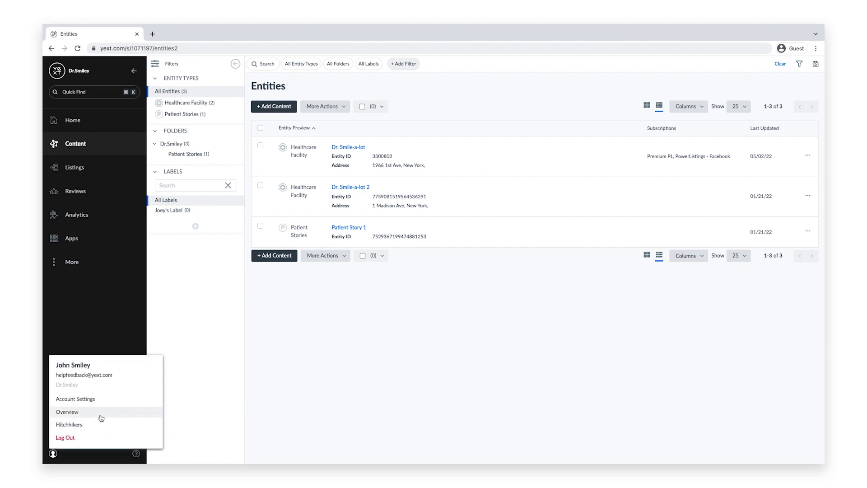
{"action": "left_click", "coordinate": [100, 399]}
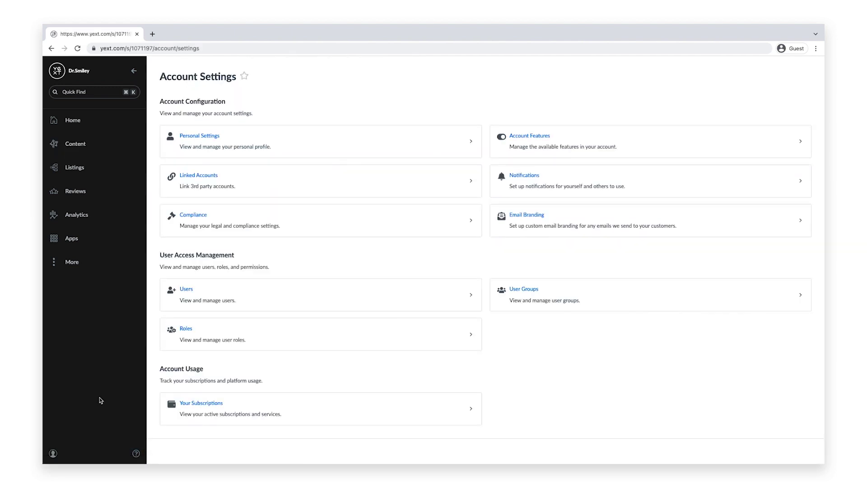
{"action": "left_click", "coordinate": [295, 191]}
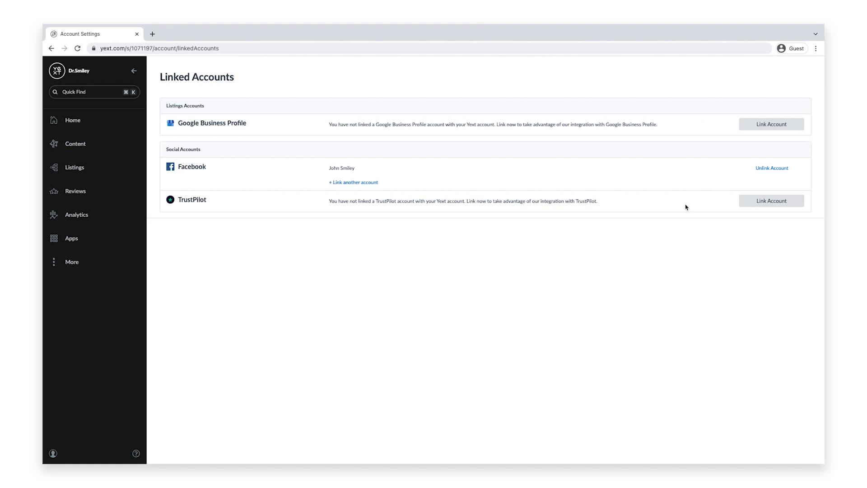
Link Google Business Profile by signing in with email and password and allowing Listings access.
{"action": "left_click", "coordinate": [750, 133]}
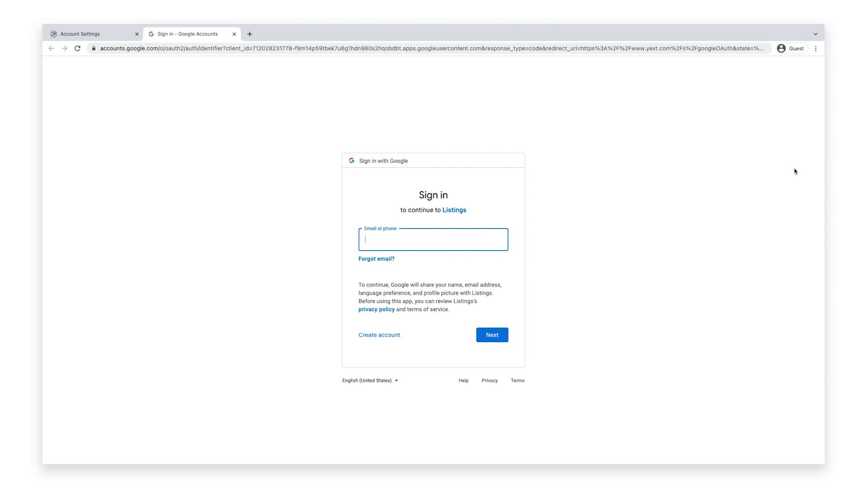
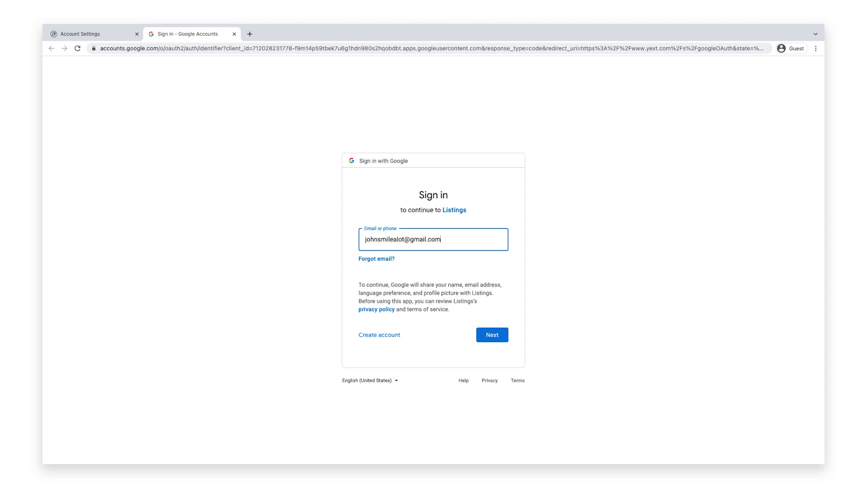
{"action": "left_click", "coordinate": [492, 335]}
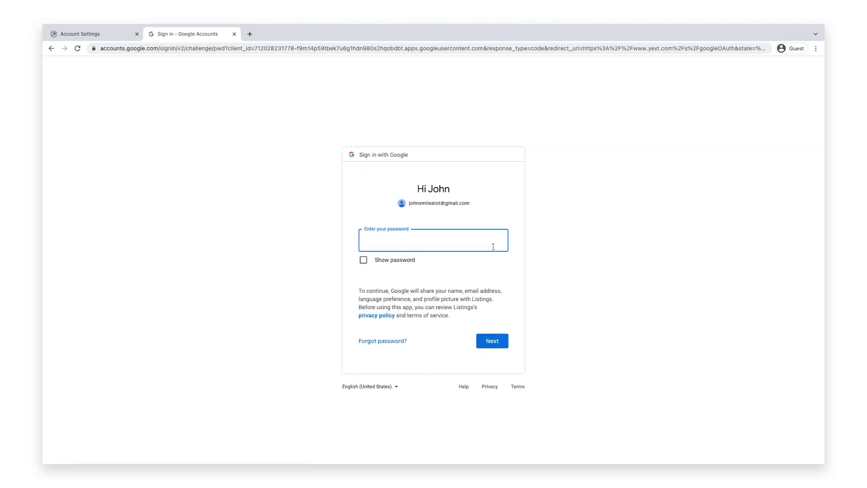
{"action": "type", "text": "password"}
{"action": "left_click", "coordinate": [492, 341]}
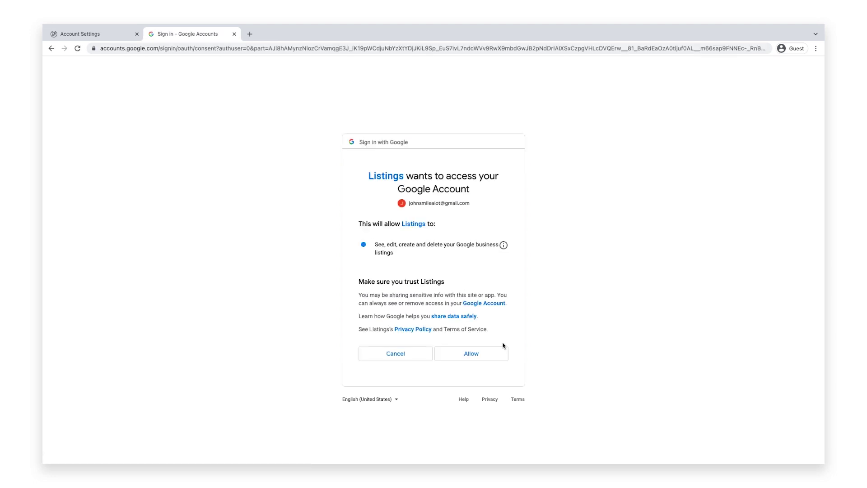
{"action": "left_click", "coordinate": [494, 353]}
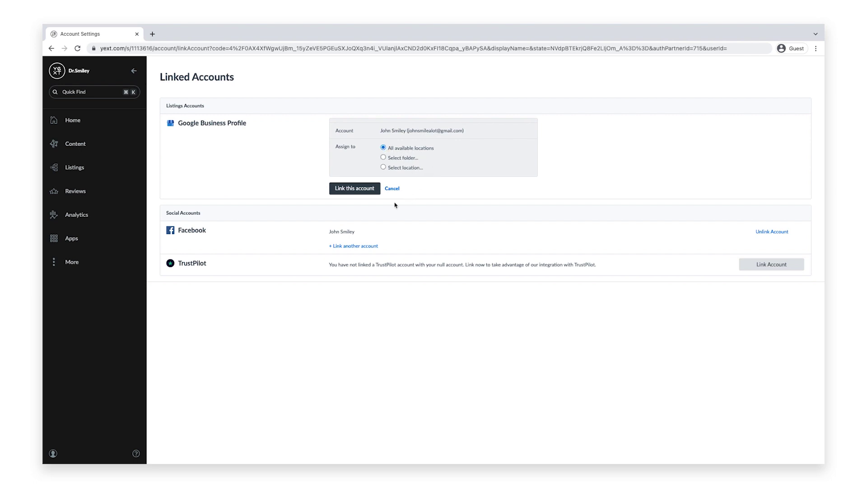
Link the Google account to all available locations.
{"action": "left_click", "coordinate": [372, 193]}
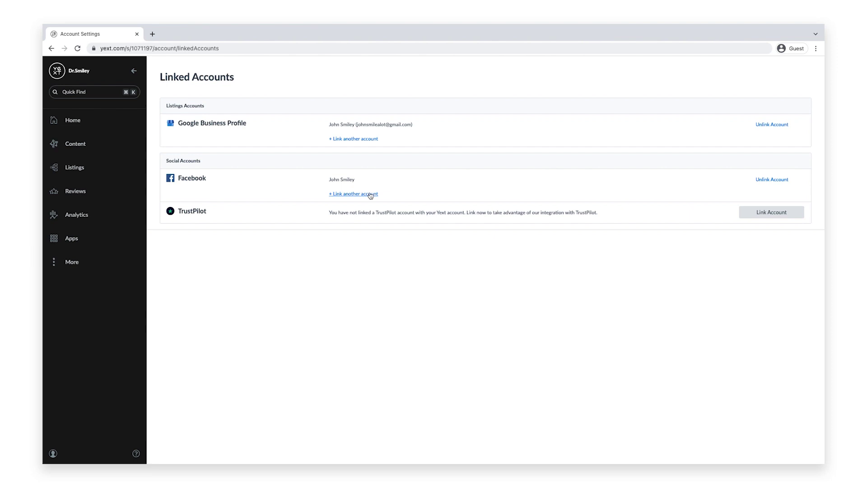
Start Dr. Smile-a-lot's setup from the Google Business Profile publisher under Listings > Publishers.
{"action": "left_click", "coordinate": [104, 175]}
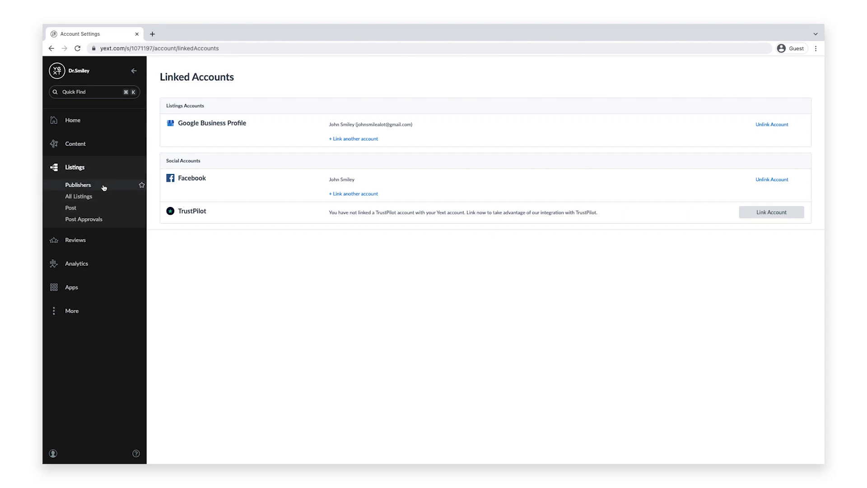
{"action": "left_click", "coordinate": [104, 186]}
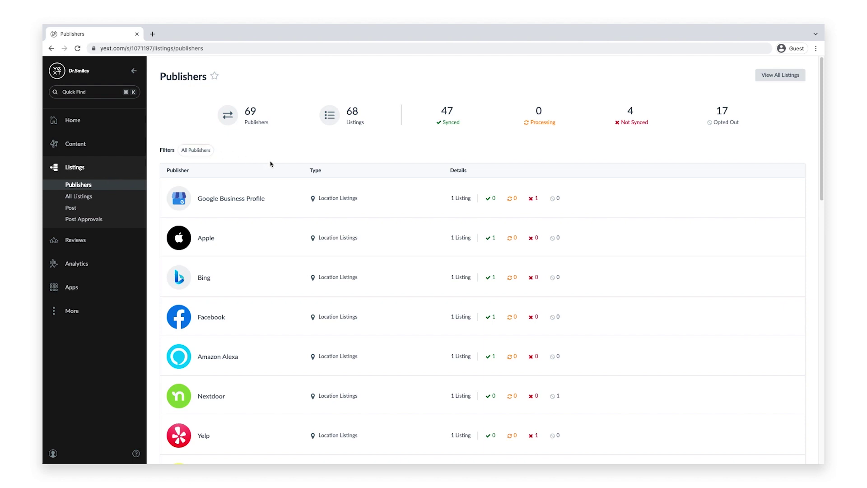
{"action": "left_click", "coordinate": [300, 191]}
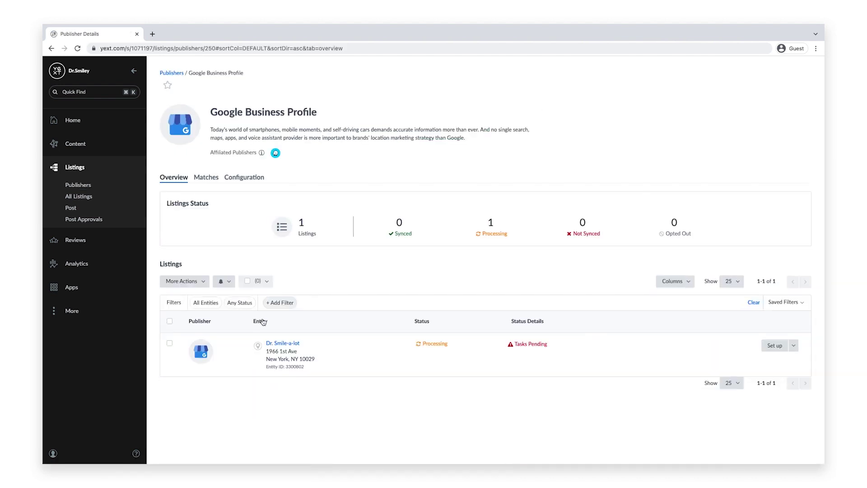
{"action": "left_click", "coordinate": [775, 346]}
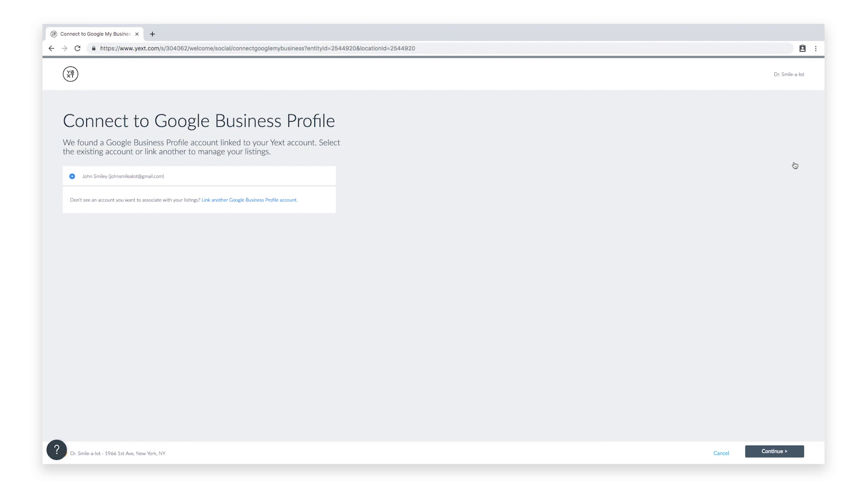
Use the linked Google account, accept the suggested location match, and confirm the content change.
{"action": "left_click", "coordinate": [787, 453]}
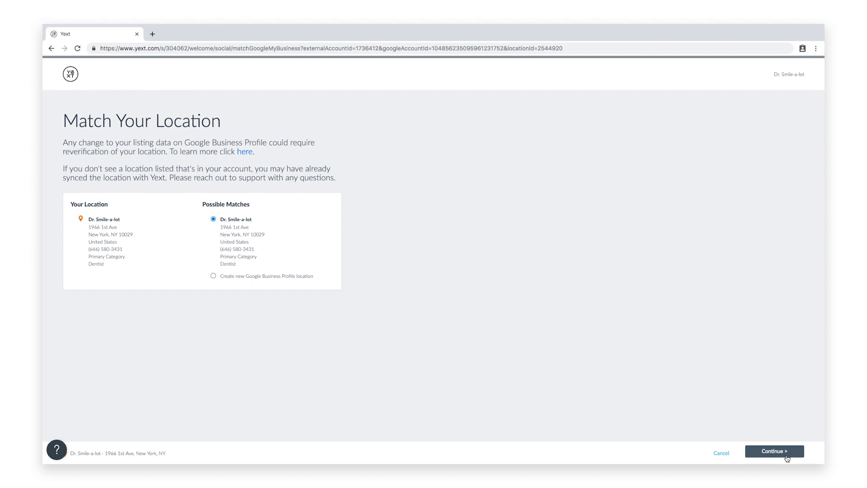
{"action": "left_click", "coordinate": [776, 451]}
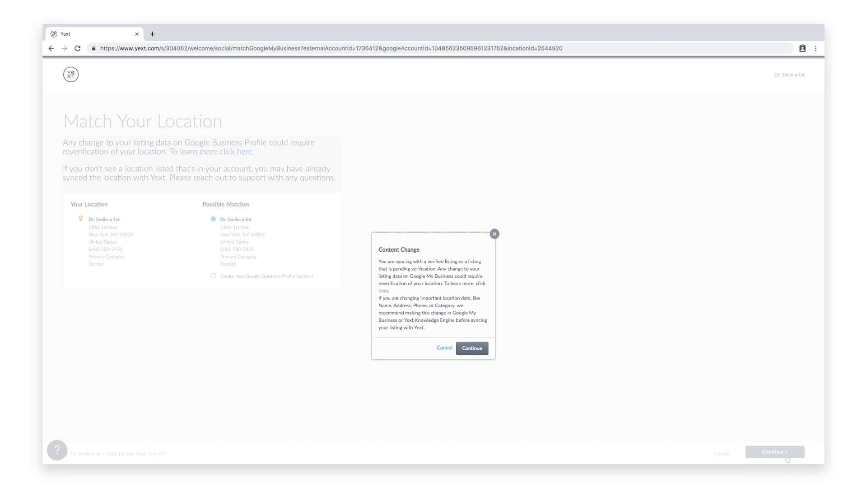
{"action": "left_click", "coordinate": [472, 347]}
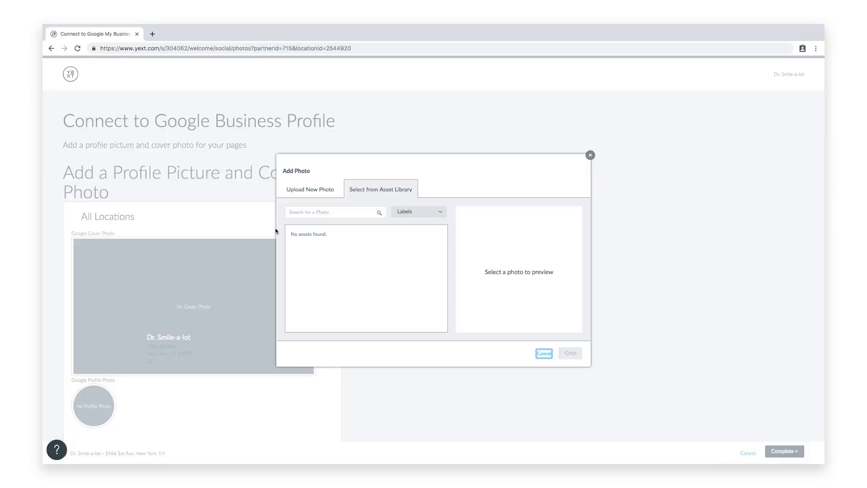
Upload and crop the dental cover photo.
{"action": "left_click", "coordinate": [309, 189]}
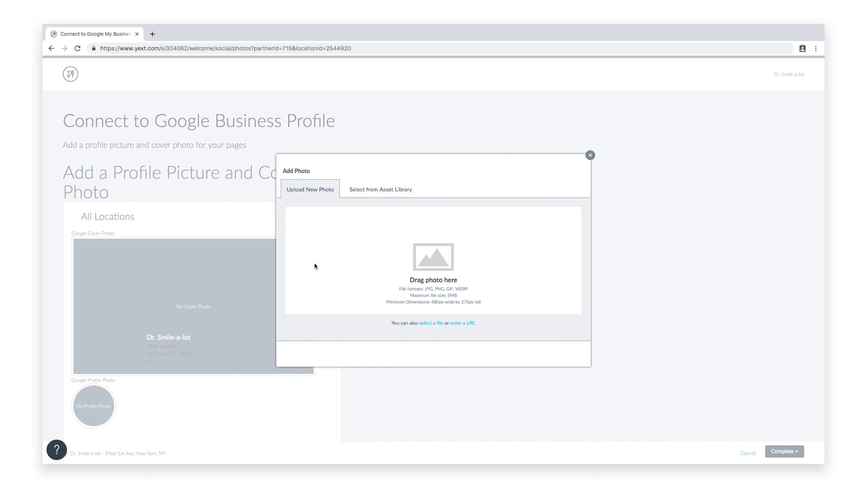
{"action": "left_click", "coordinate": [426, 324]}
{"action": "double_click", "coordinate": [267, 58]}
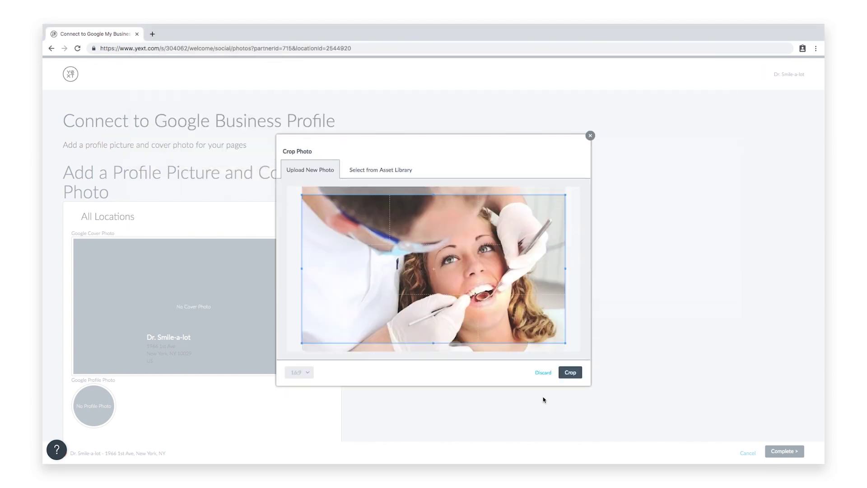
{"action": "left_click", "coordinate": [570, 372]}
Upload and crop the dentist profile photo, then complete the setup.
{"action": "left_click", "coordinate": [101, 401]}
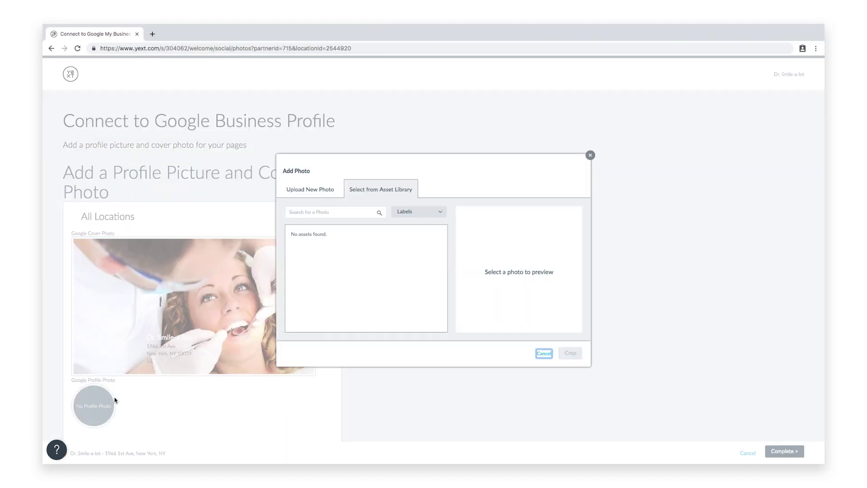
{"action": "left_click", "coordinate": [310, 190]}
{"action": "left_click", "coordinate": [438, 325]}
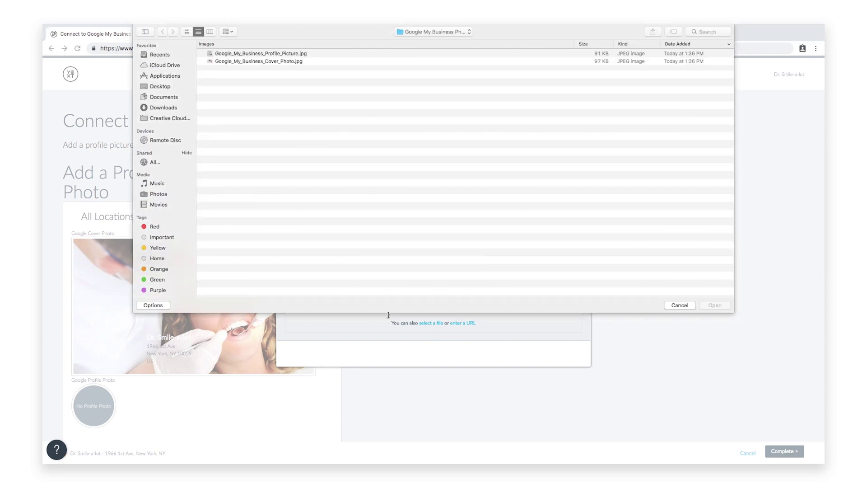
{"action": "double_click", "coordinate": [293, 66]}
{"action": "left_click", "coordinate": [568, 353]}
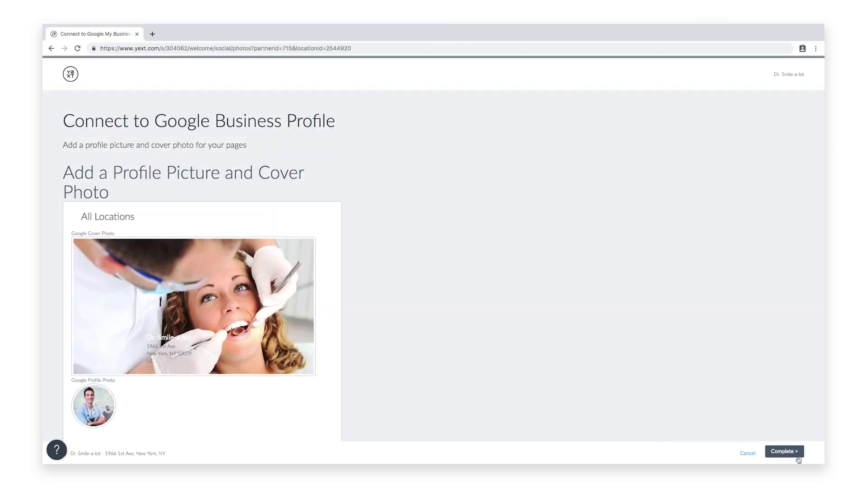
{"action": "left_click", "coordinate": [784, 450]}
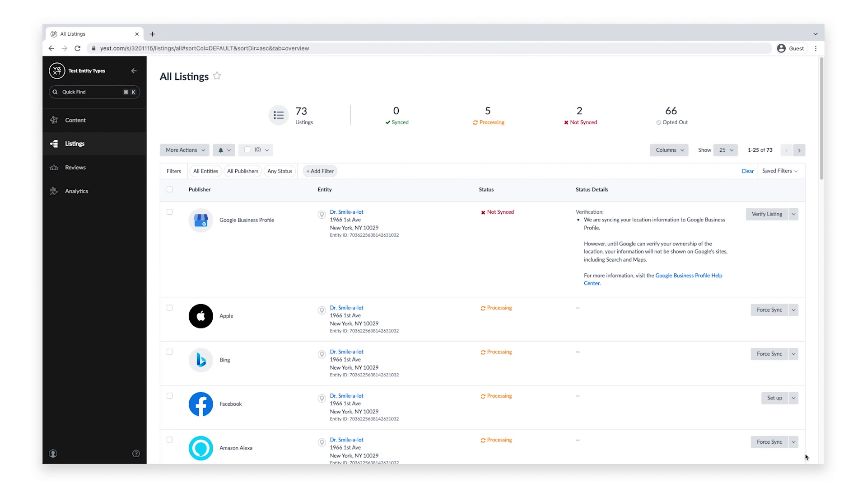
Choose Verify Listing on the Google Business Profile row.
{"action": "left_click", "coordinate": [767, 214]}
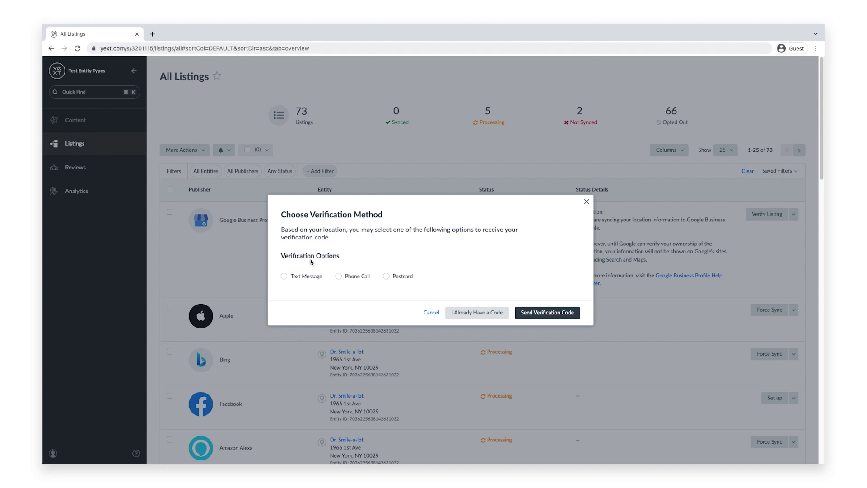
{"action": "left_click", "coordinate": [288, 276]}
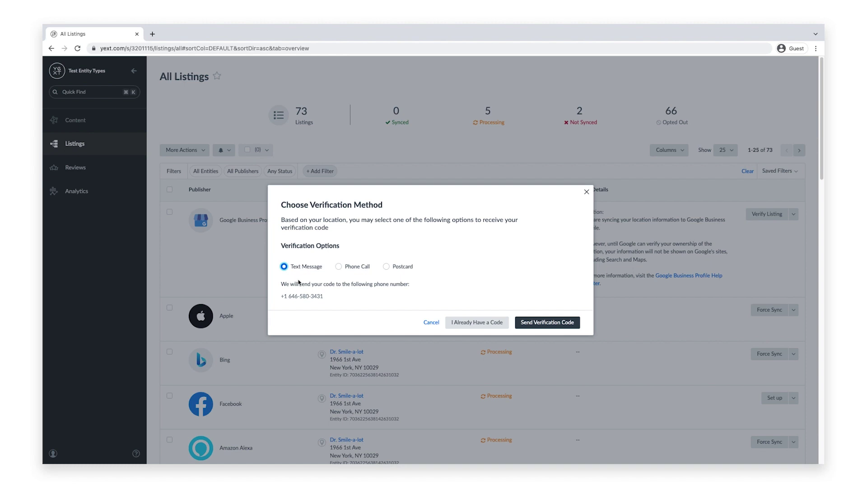
{"action": "left_click", "coordinate": [339, 266]}
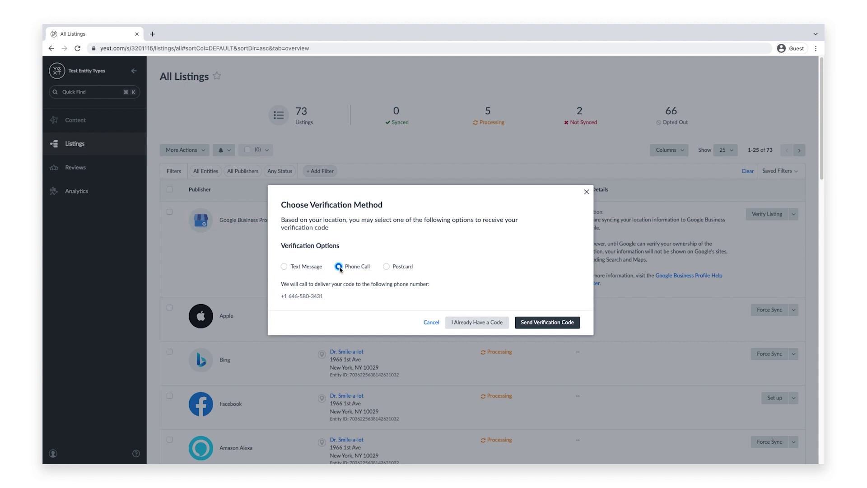
{"action": "left_click", "coordinate": [386, 266]}
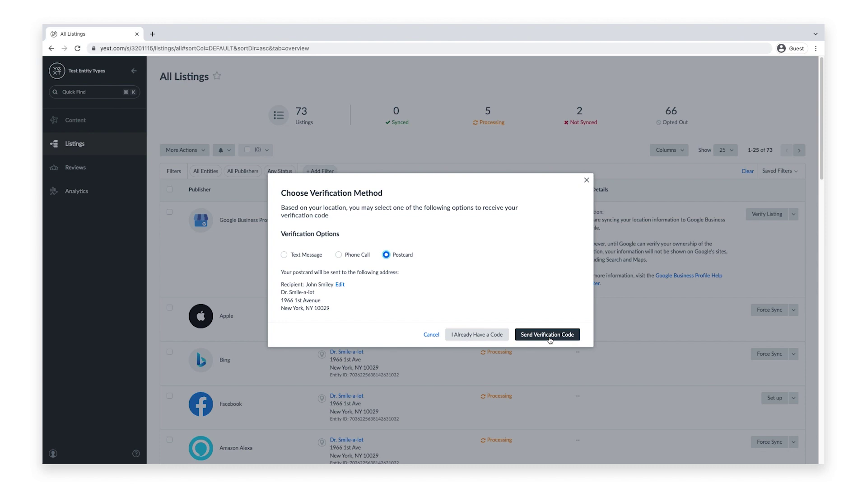
{"action": "left_click", "coordinate": [482, 336]}
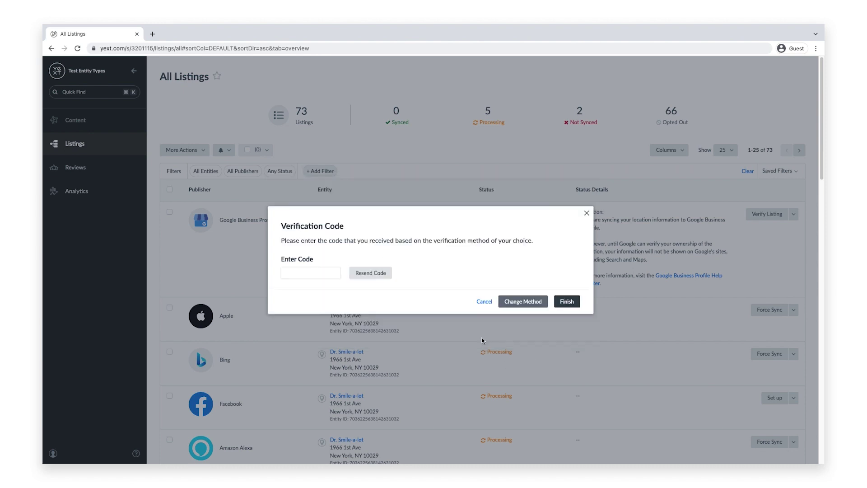
{"action": "left_click", "coordinate": [311, 272]}
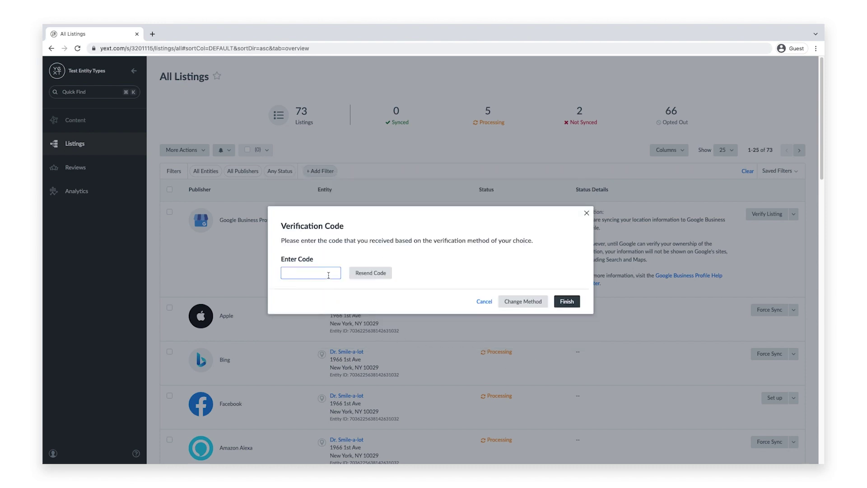
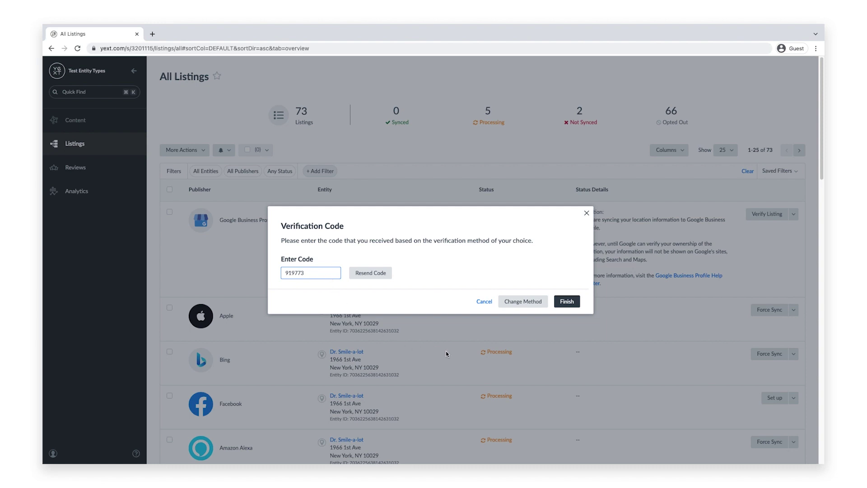